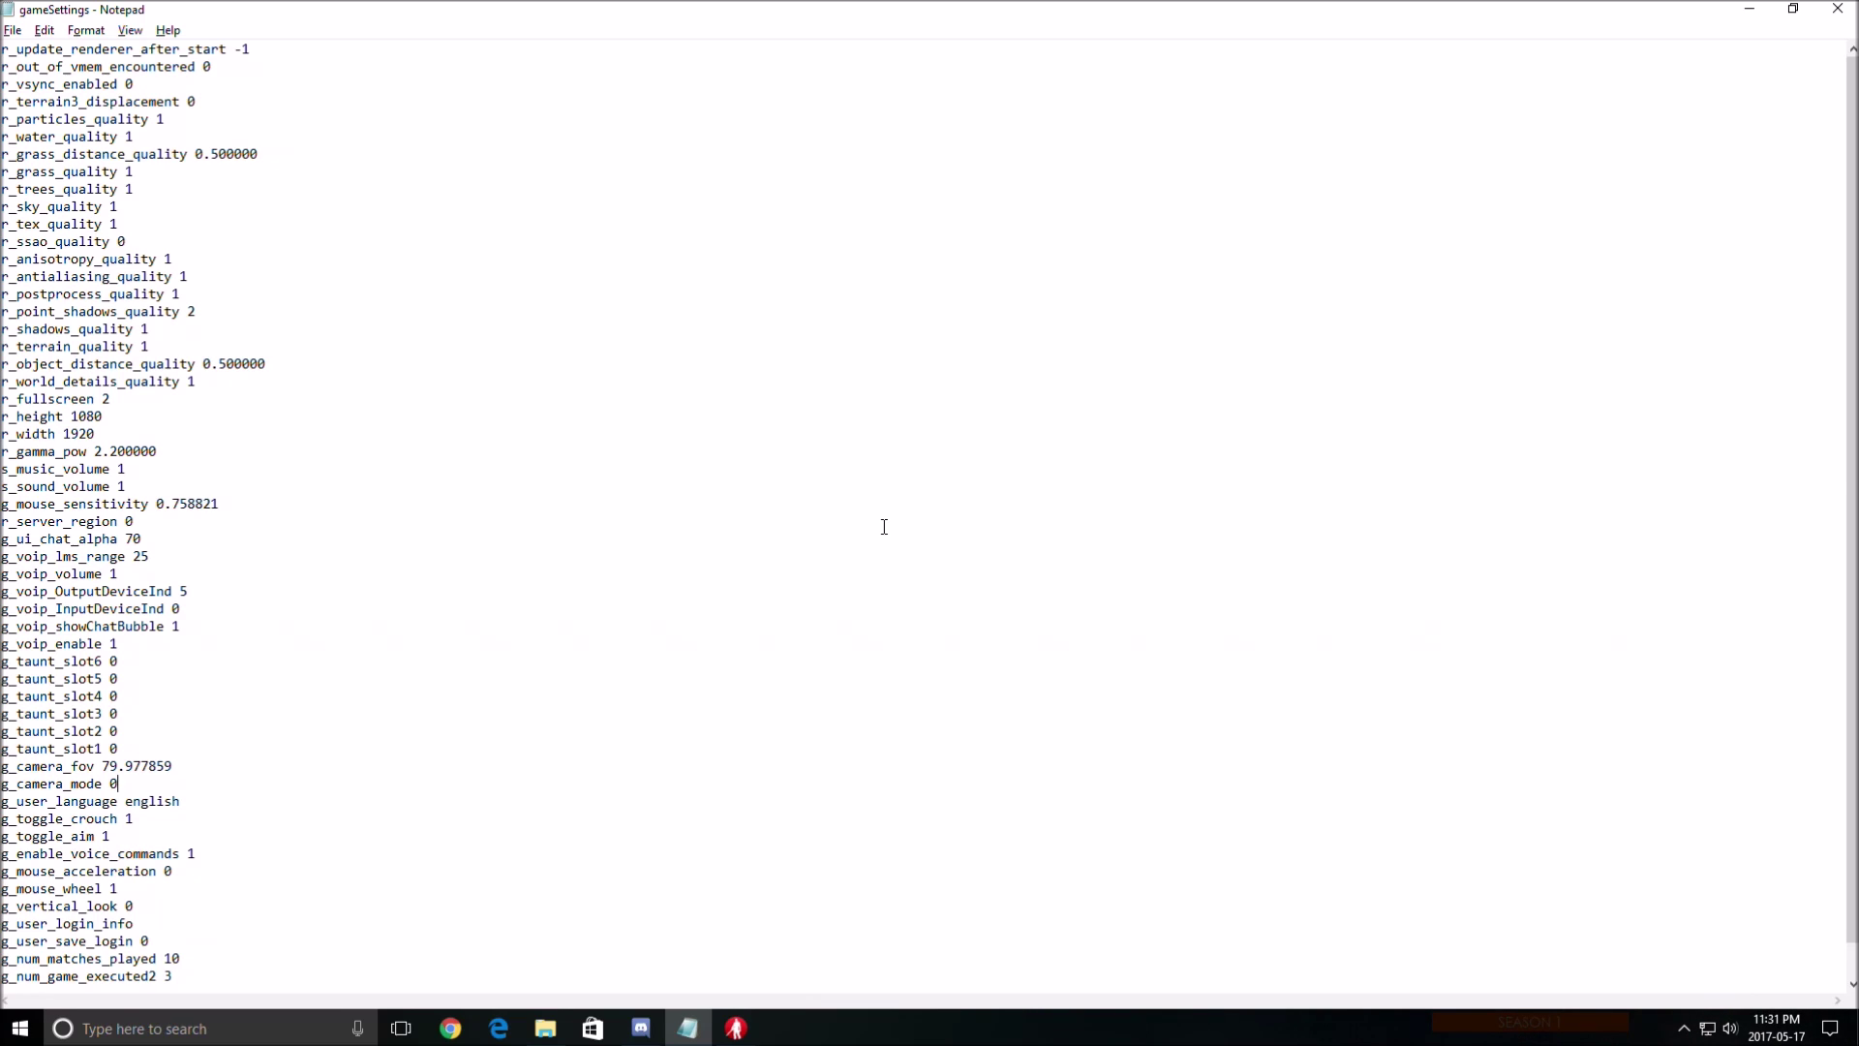
Step: Highlight the particles, grass and shadows quality lines in gameSettings, then switch to the game
left_click(545, 1029)
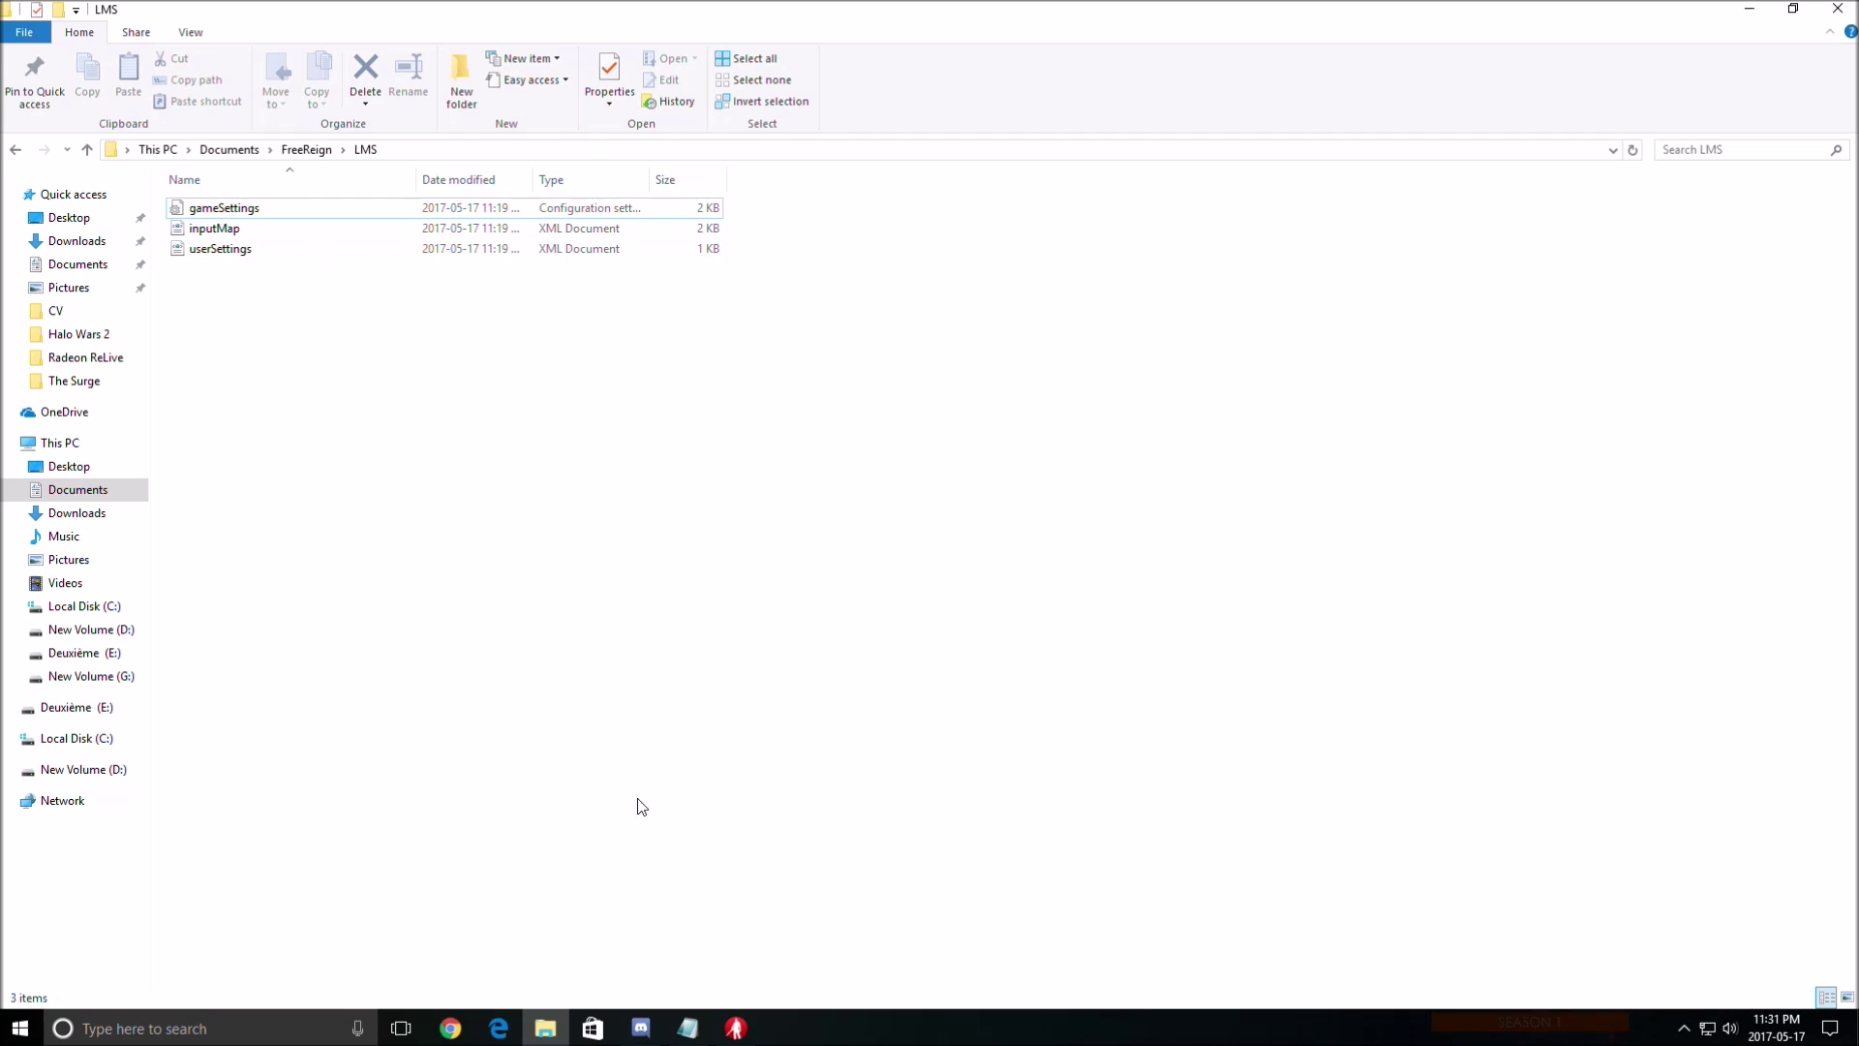
left_click(687, 1028)
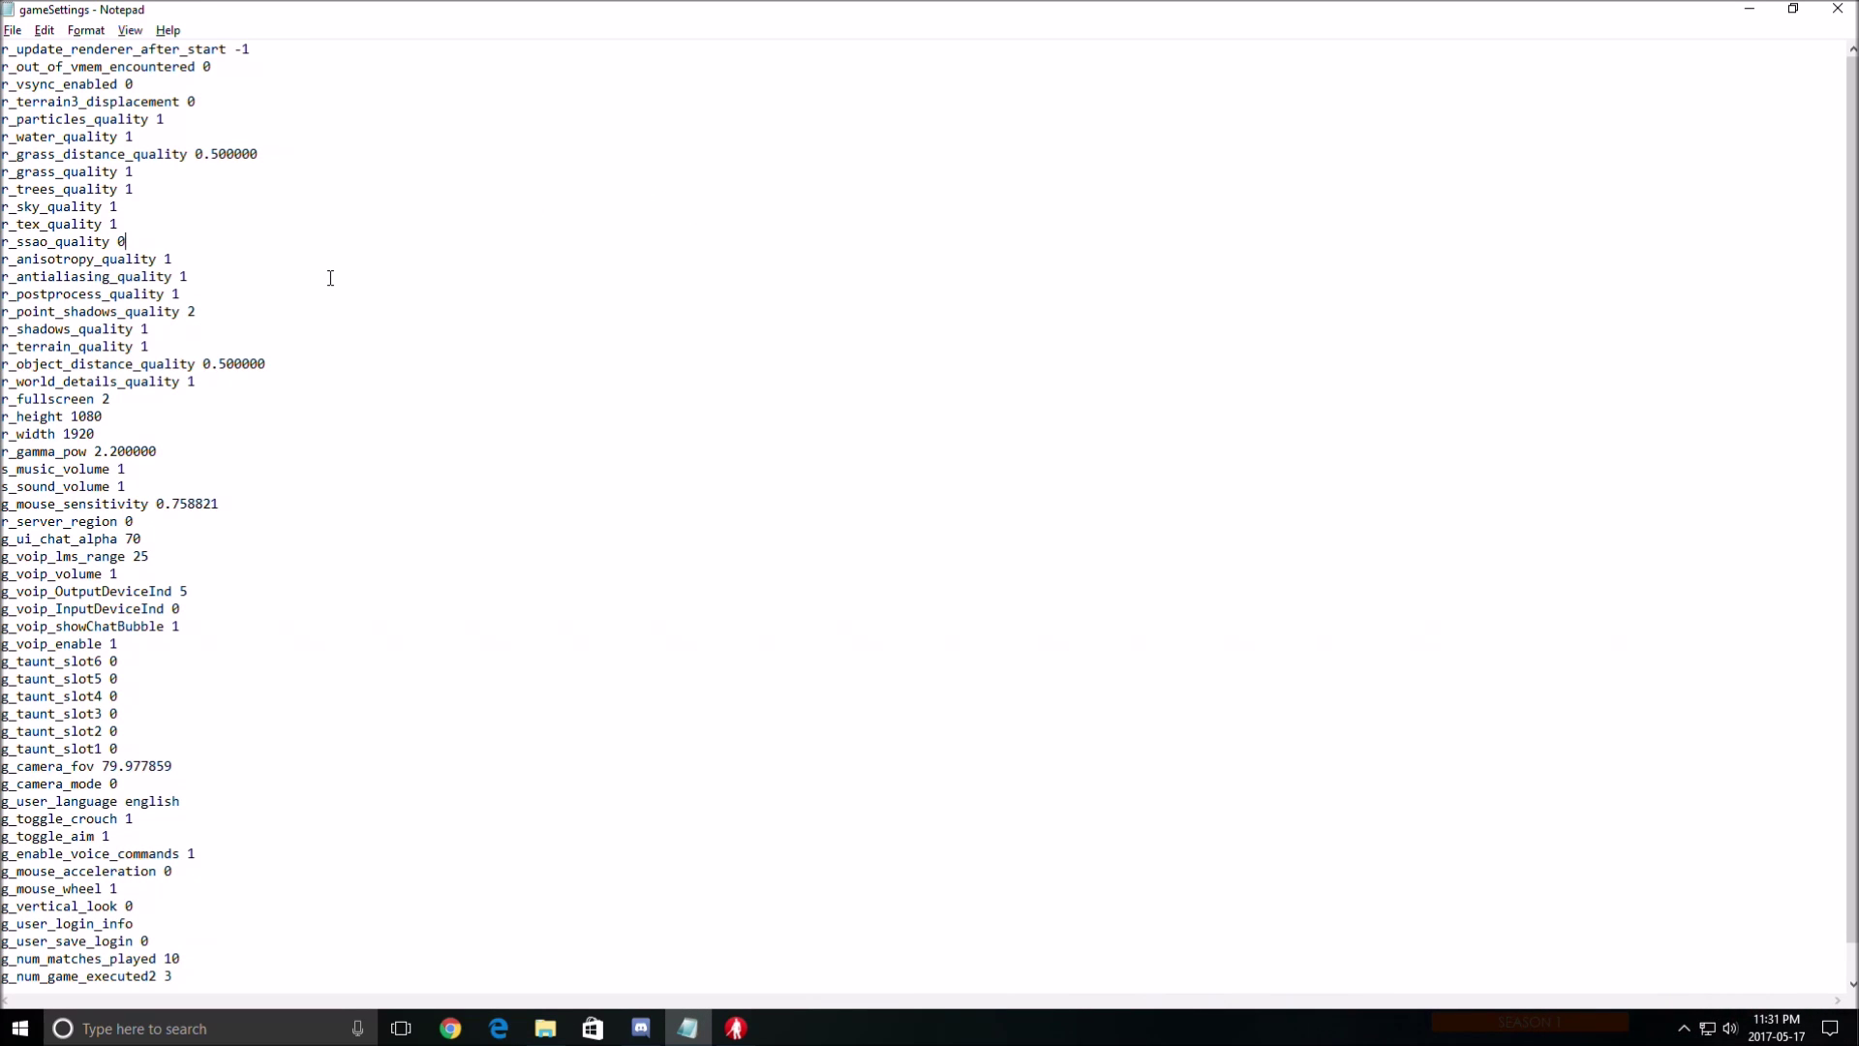
left_click_drag(38, 119, 150, 116)
left_click_drag(19, 172, 135, 190)
left_click_drag(21, 329, 175, 330)
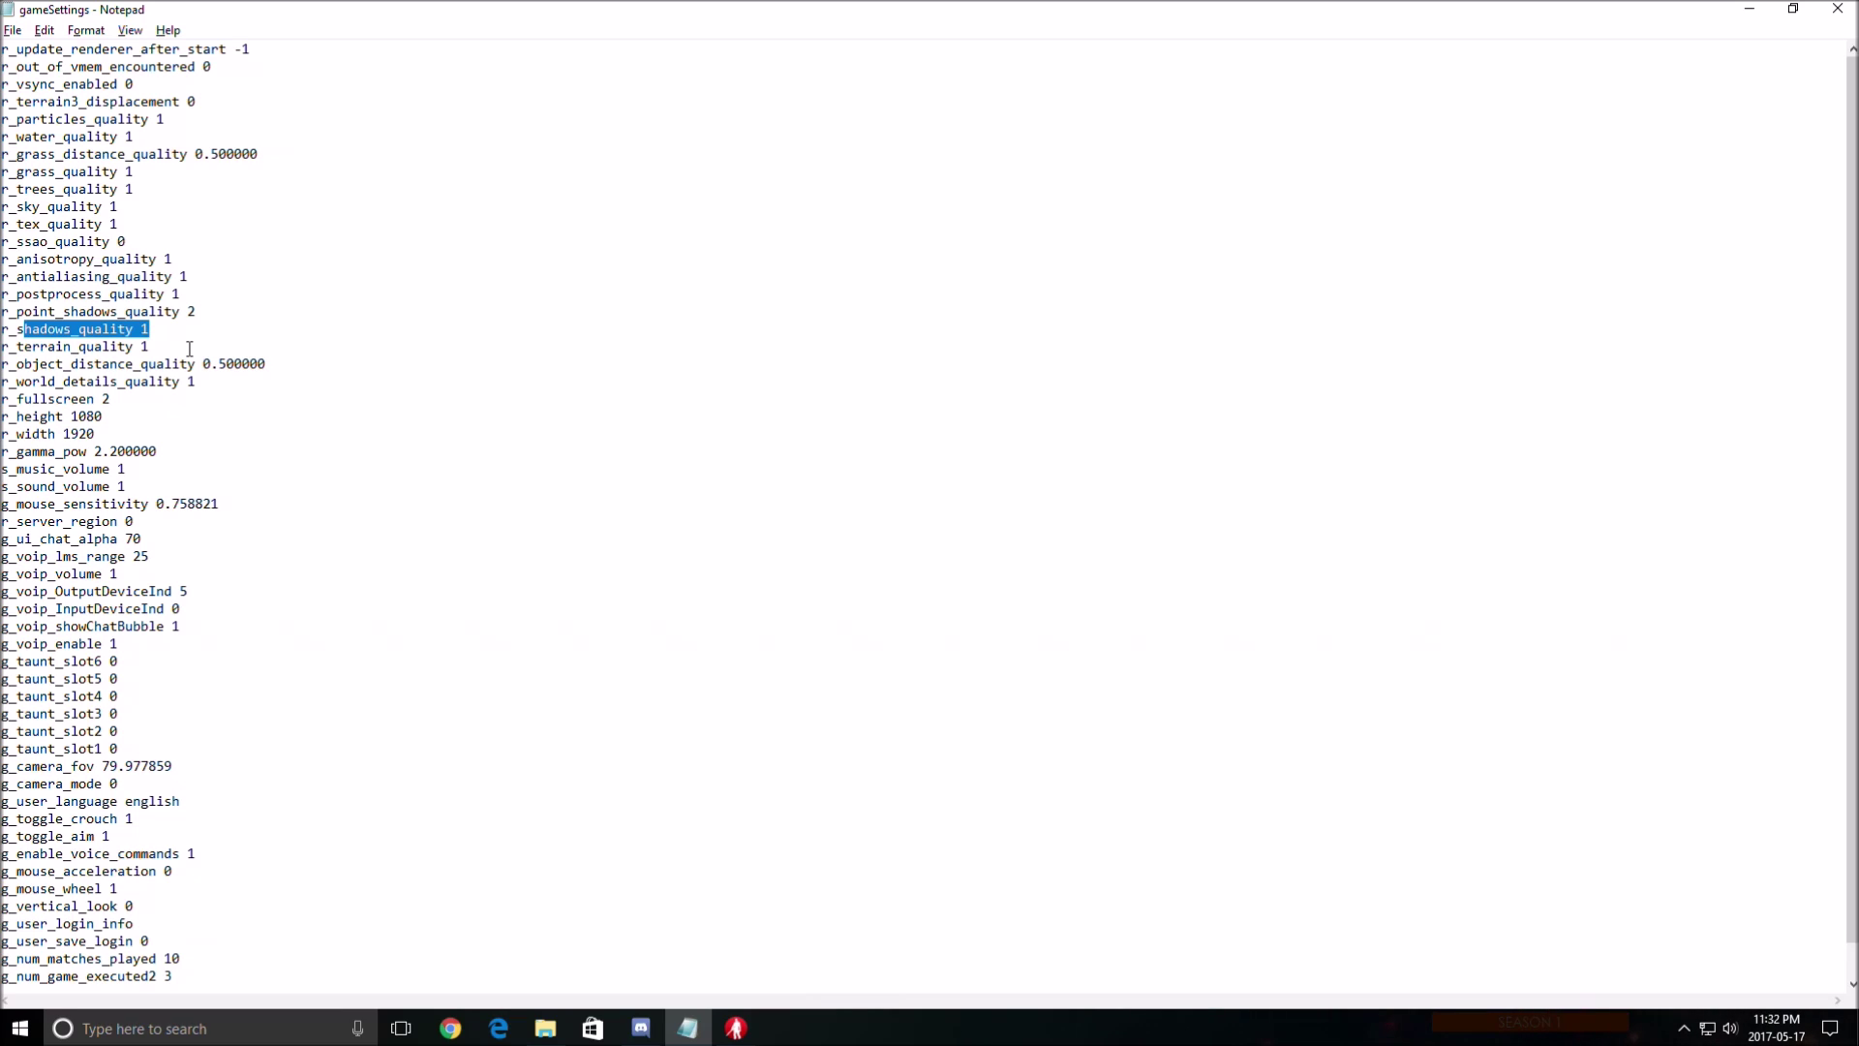
left_click(743, 670)
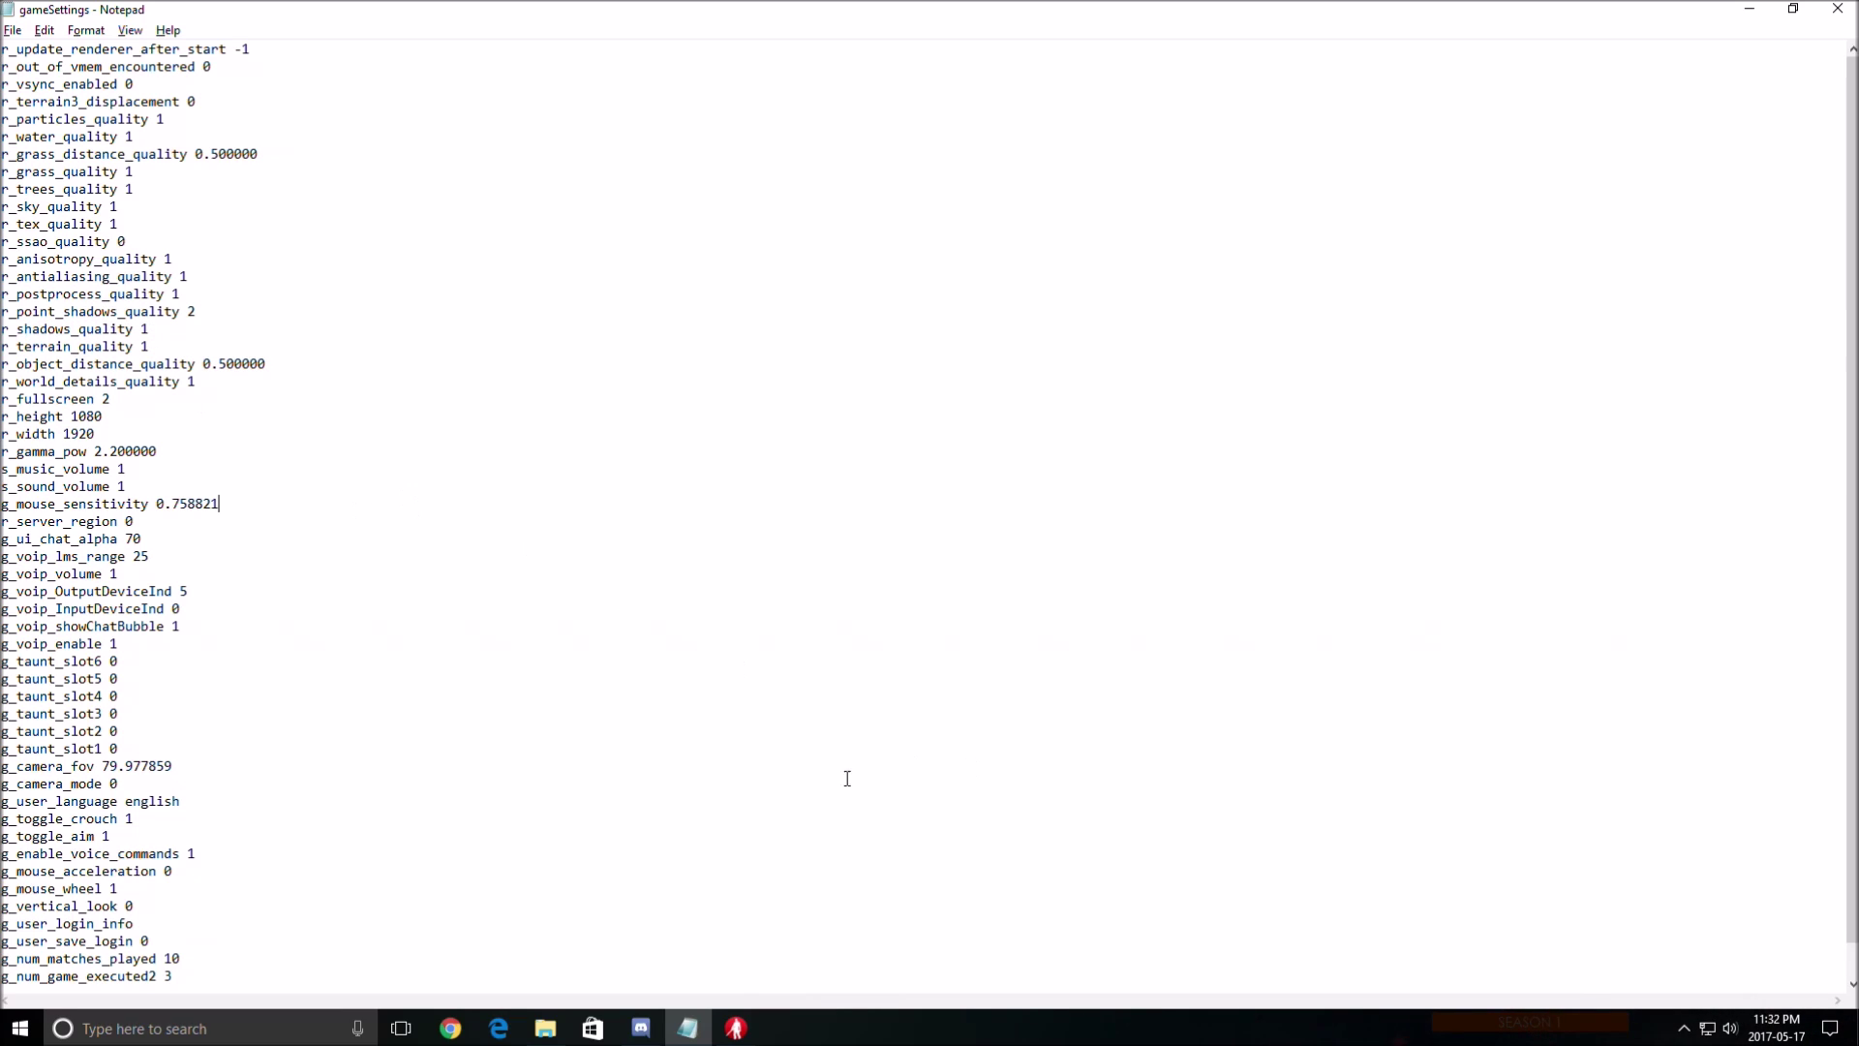
Step: Toggle Textures to Medium and back to High, then set Terrain Tessellation to Disabled
left_click(736, 1029)
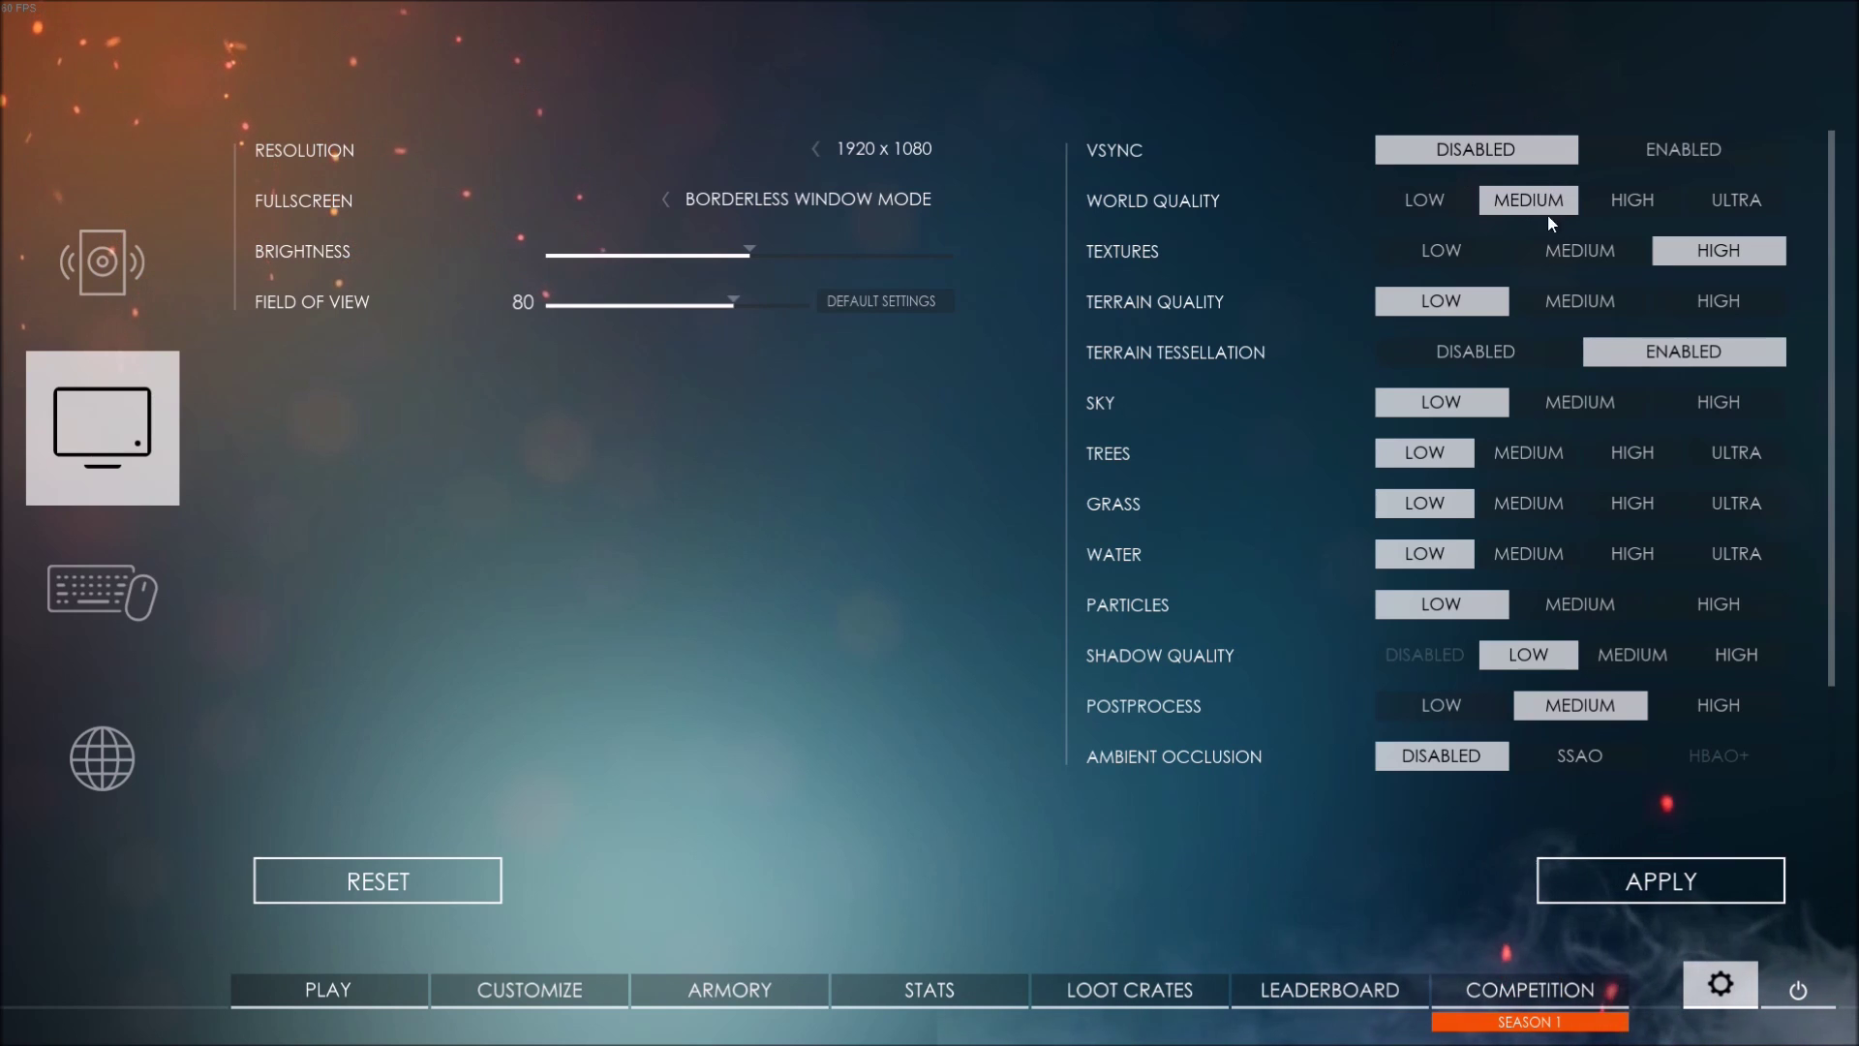
left_click(1580, 253)
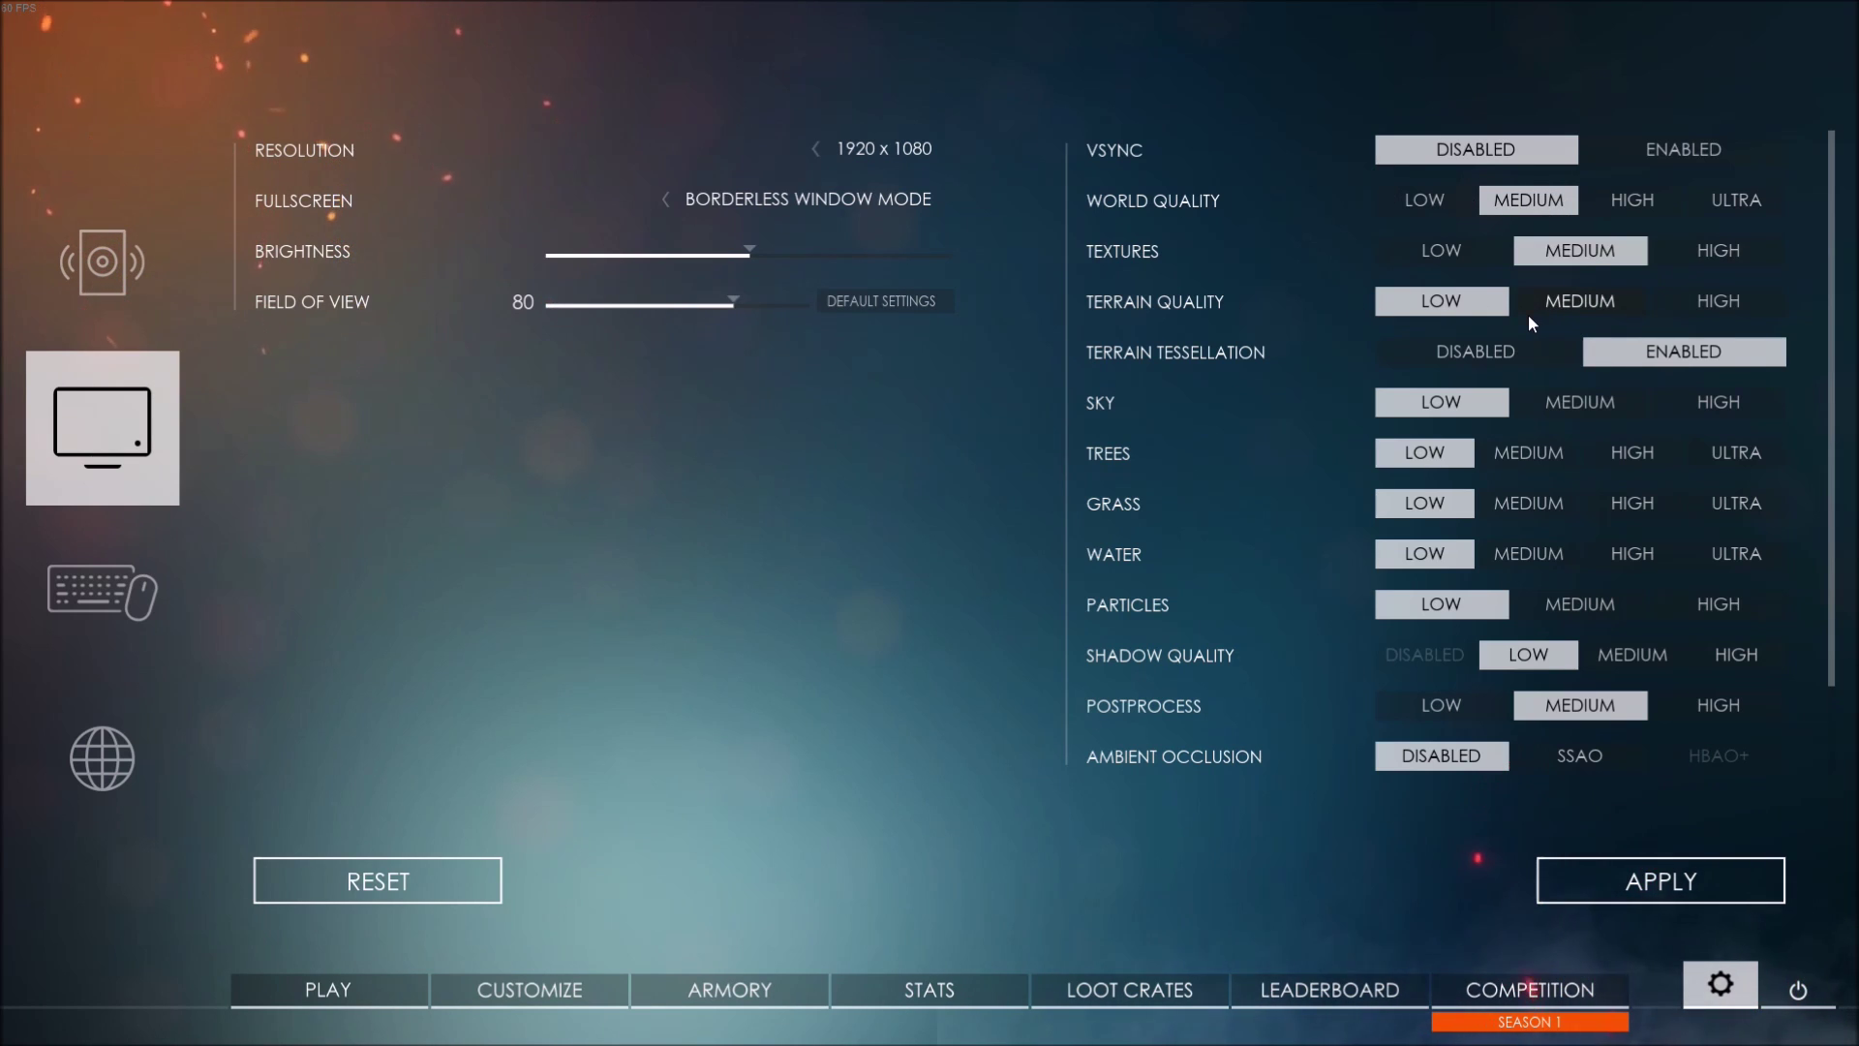
left_click(1702, 255)
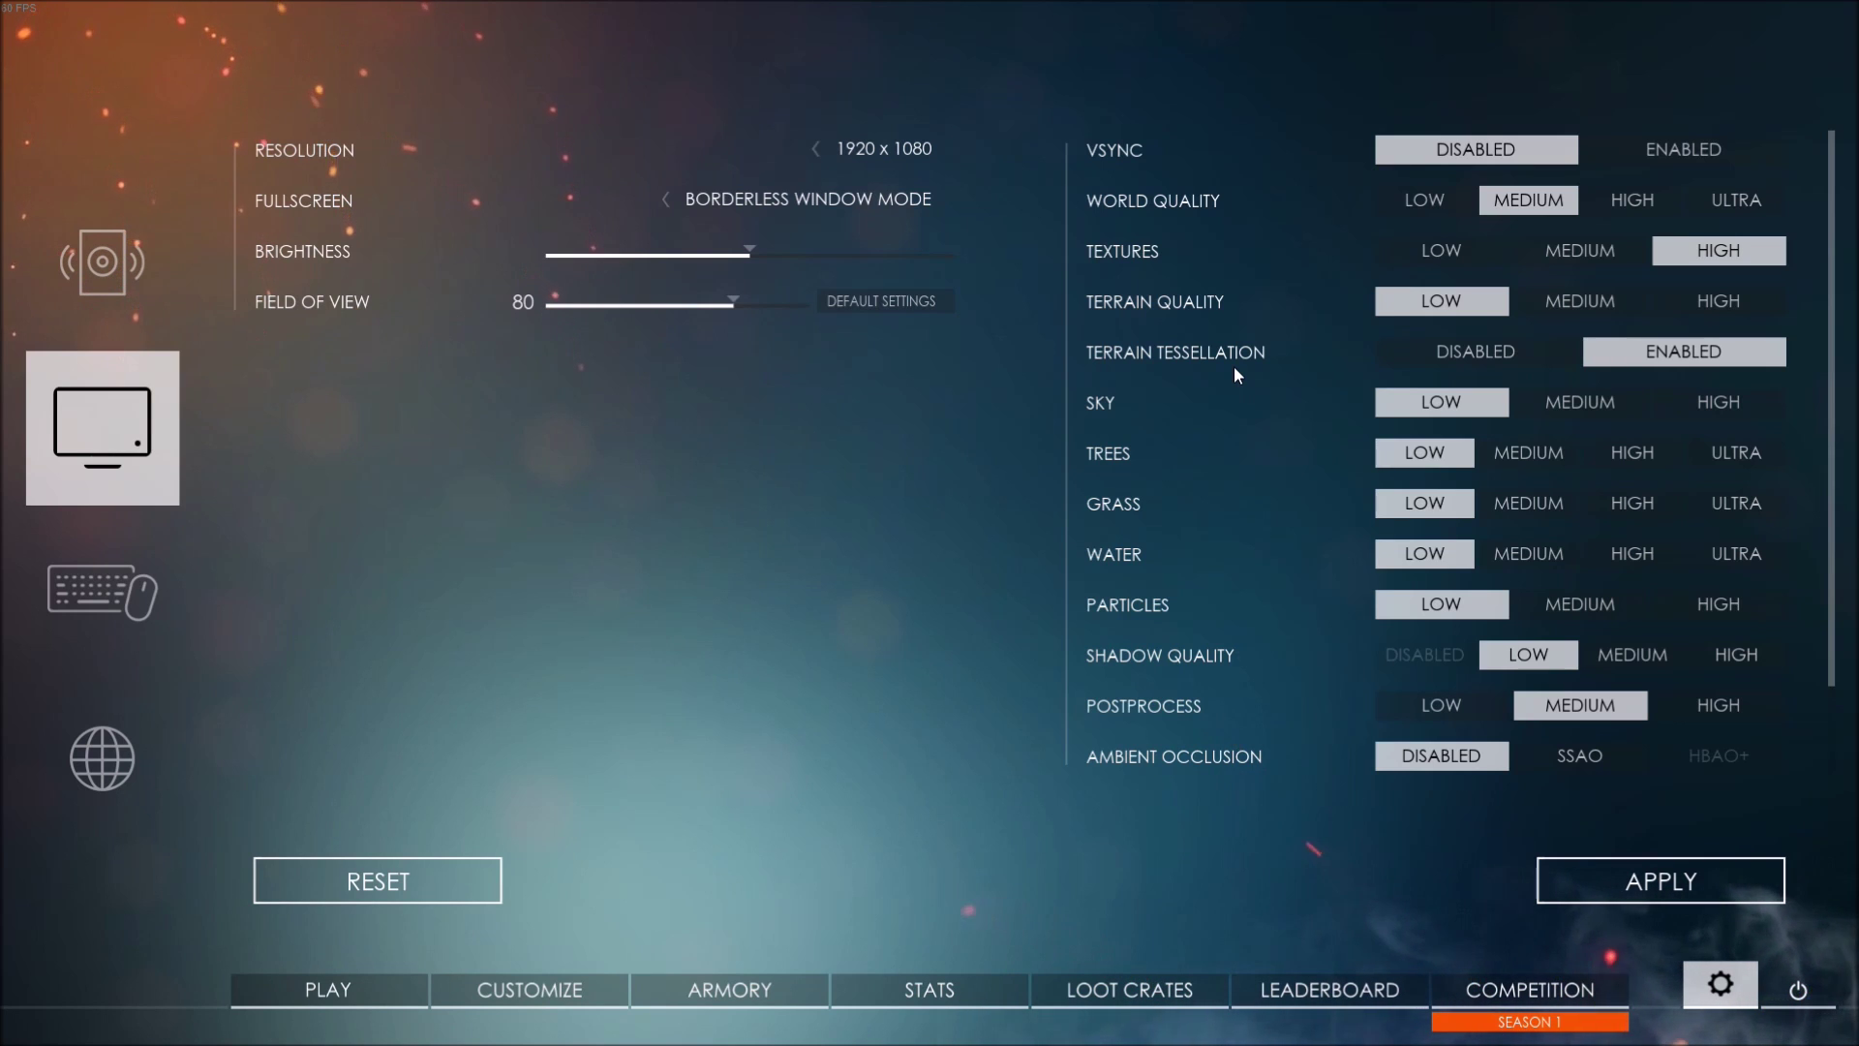
left_click(1518, 354)
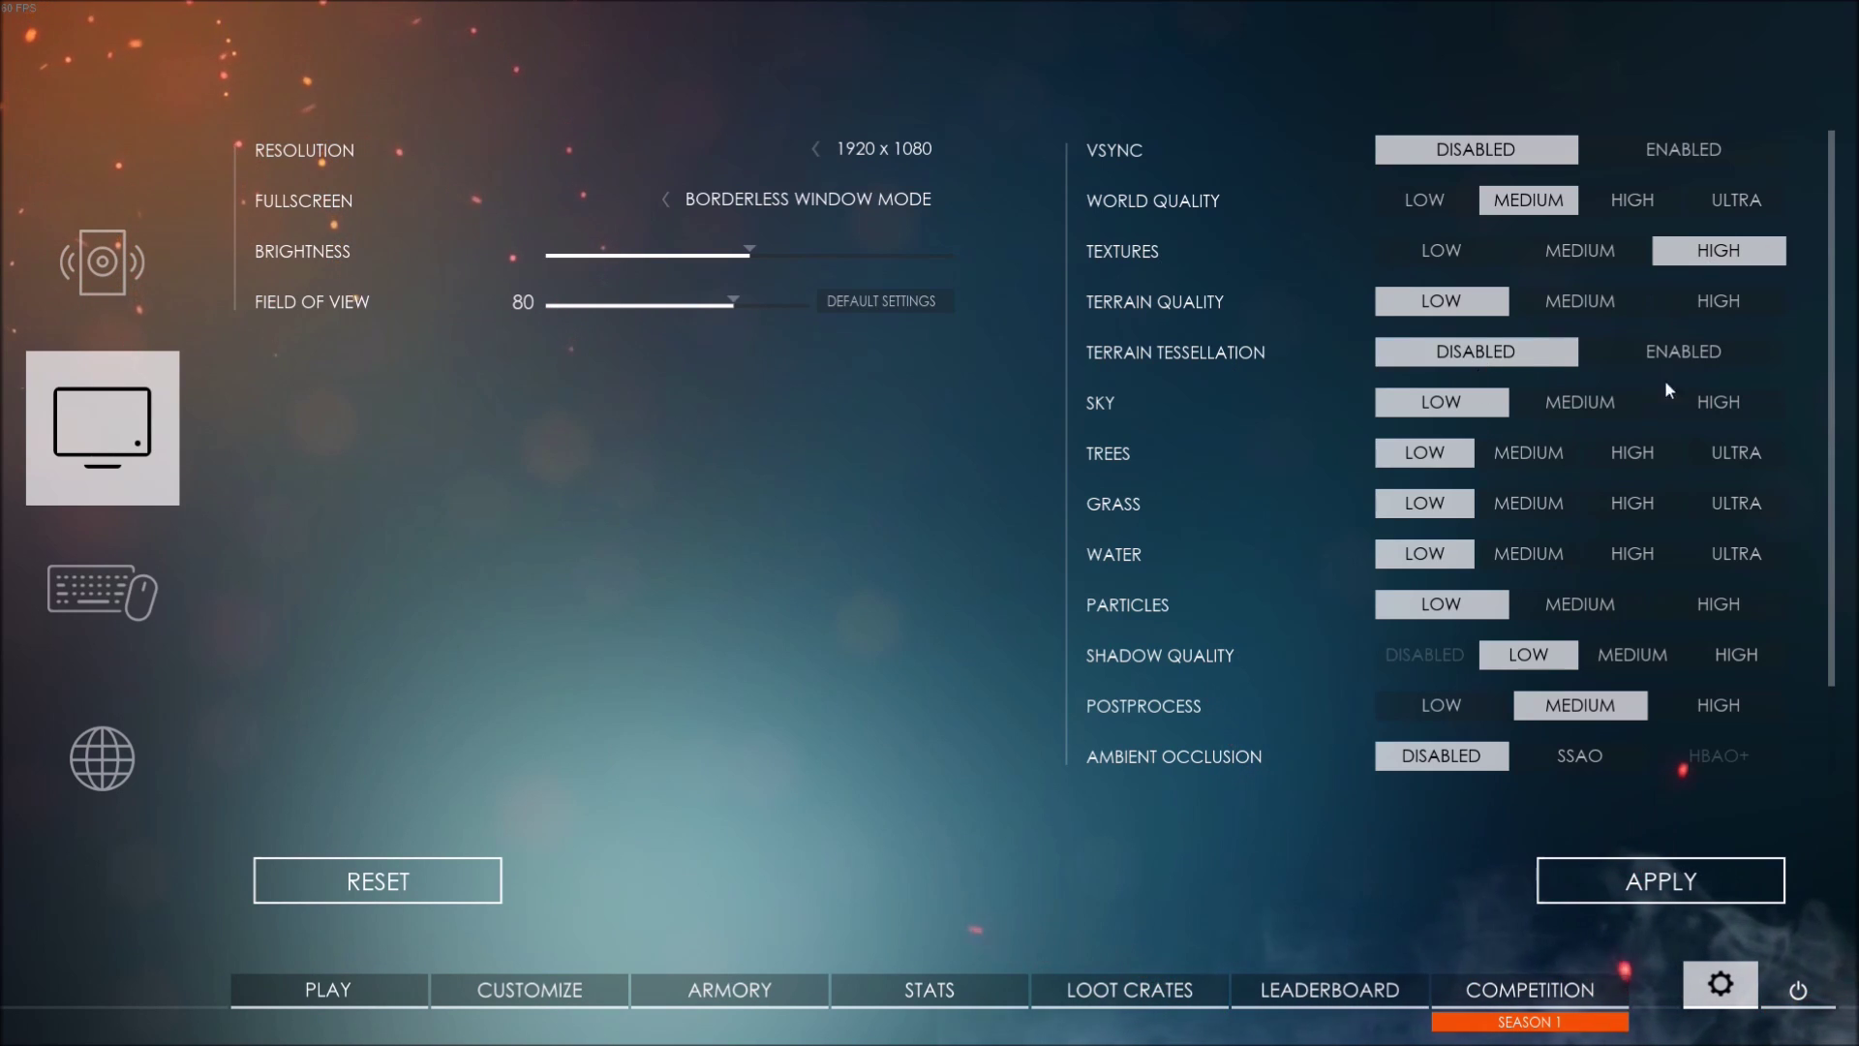